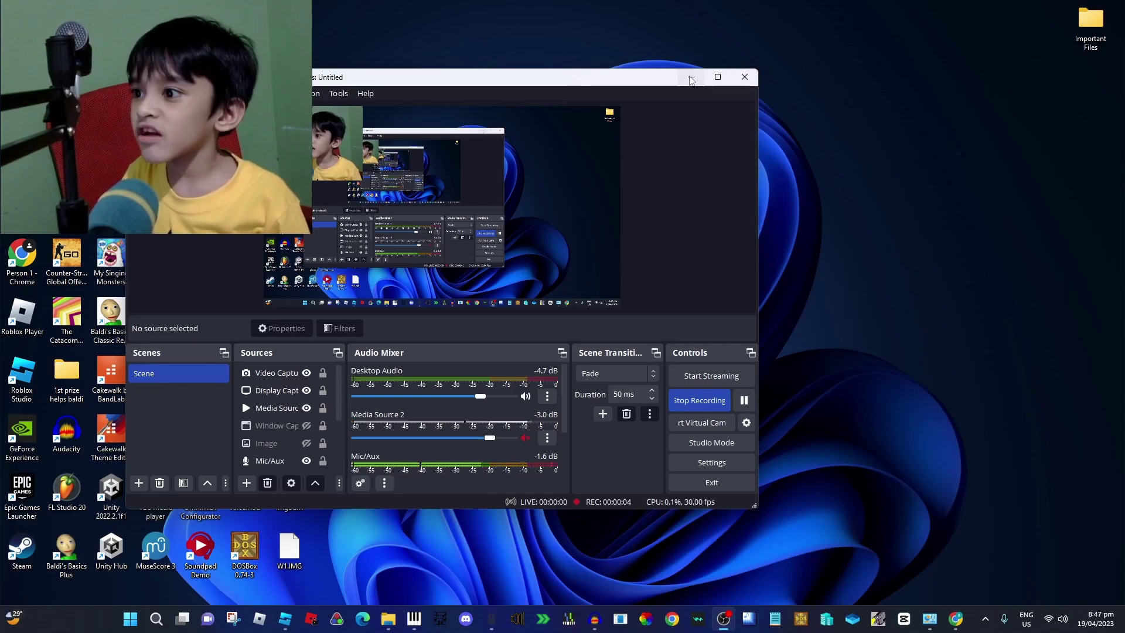
Minimize OBS Studio, briefly restore it from the taskbar, and minimize it again.
click(691, 79)
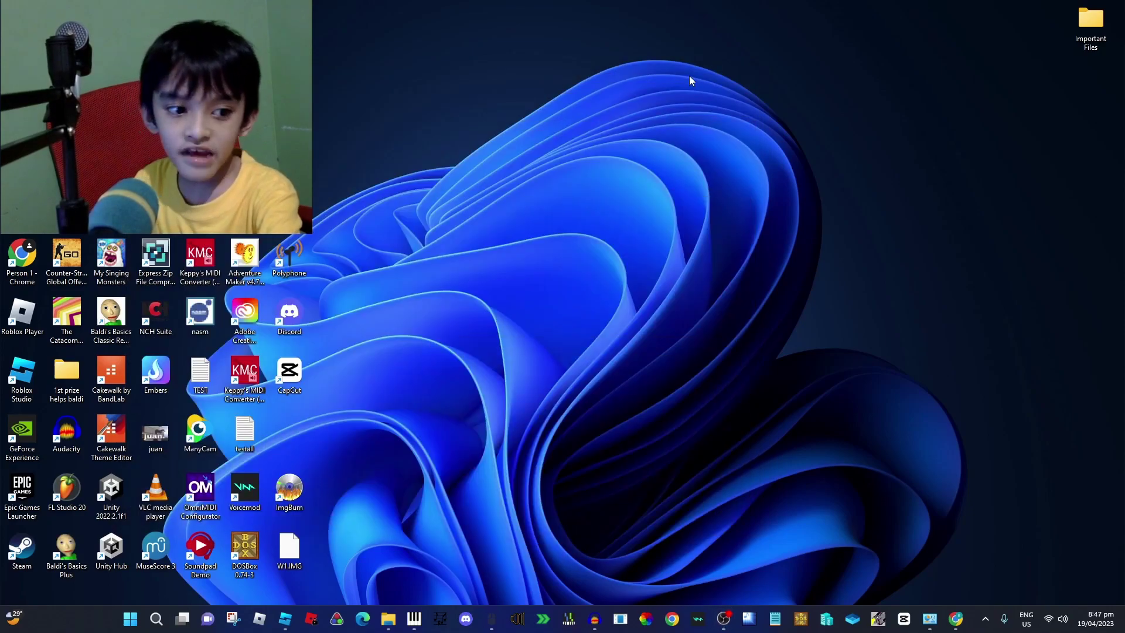
click(725, 619)
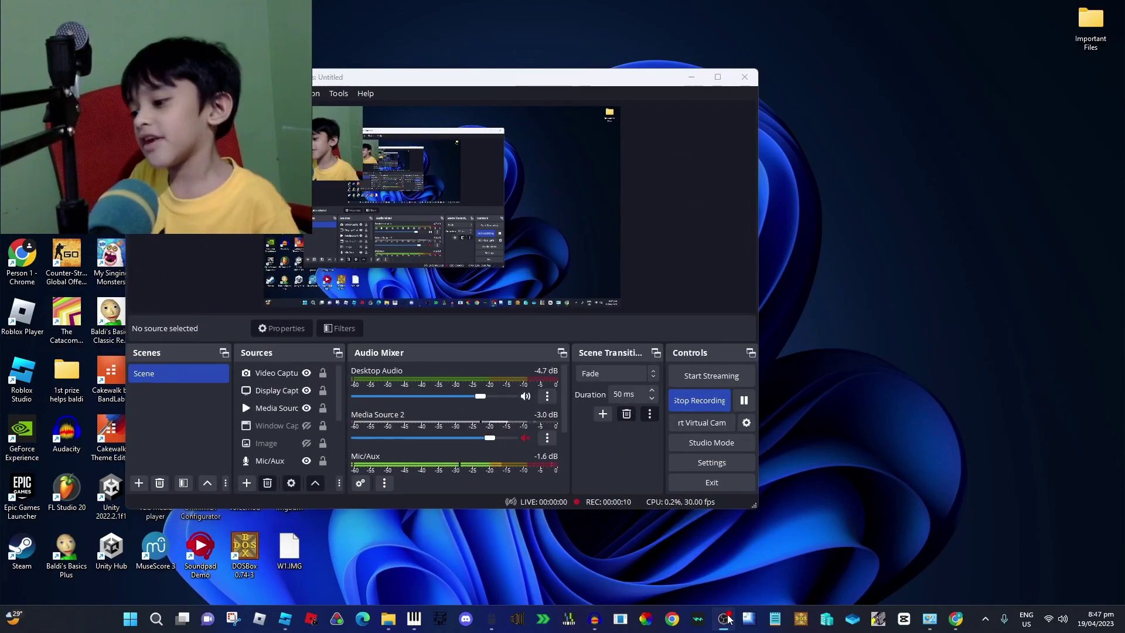
click(727, 619)
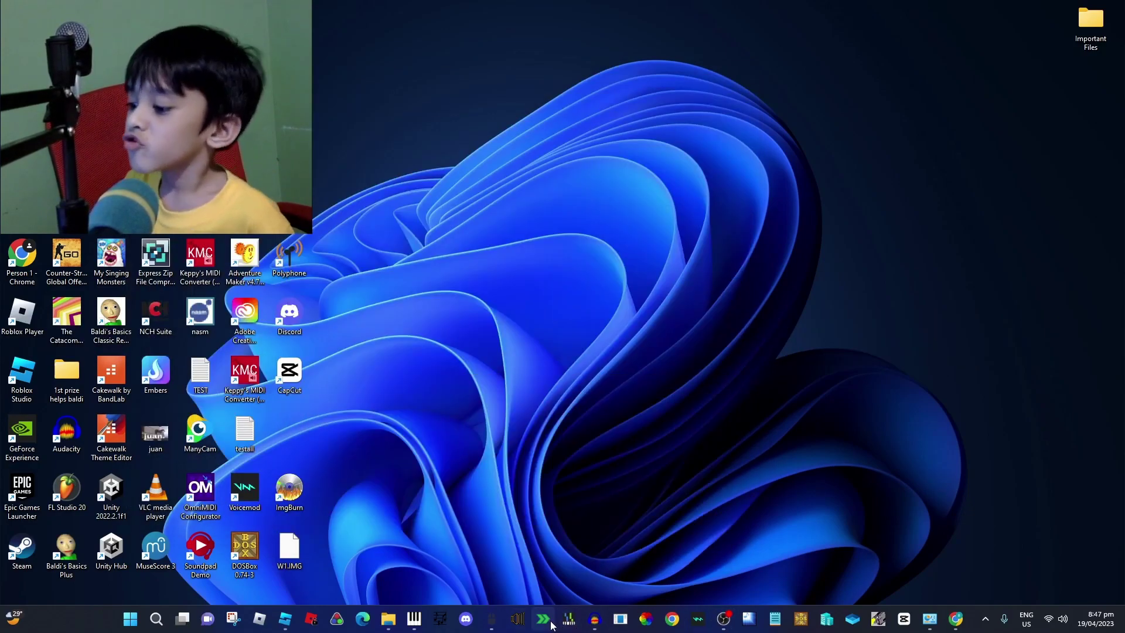
Launch Zenith MIDI and view its Modules tab with the Scripted module selected.
click(545, 620)
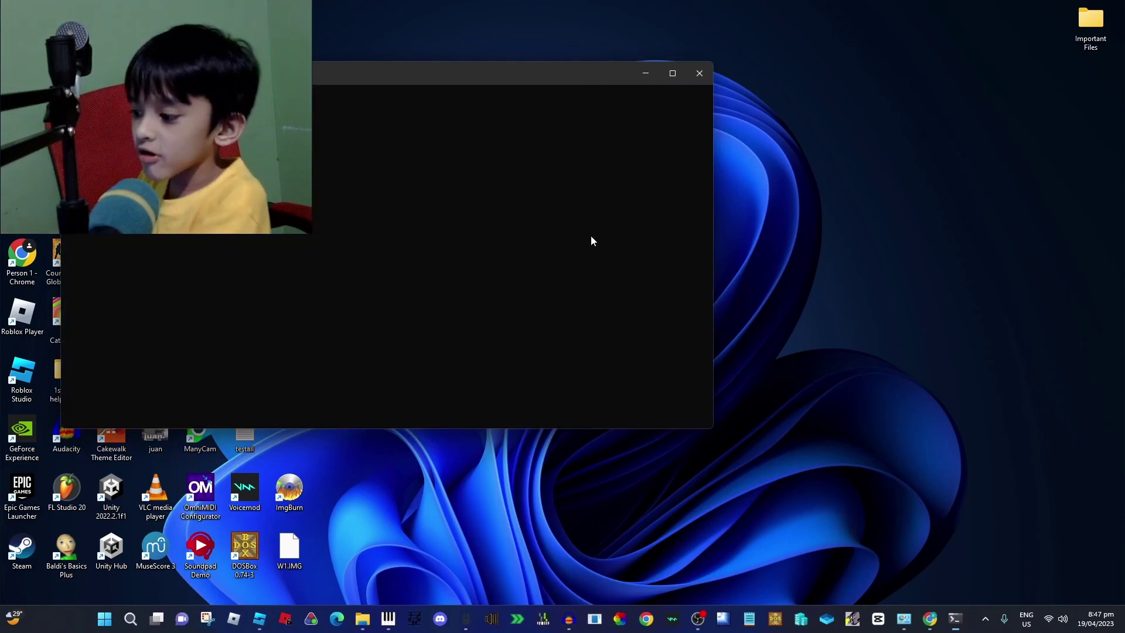
click(697, 619)
click(697, 619)
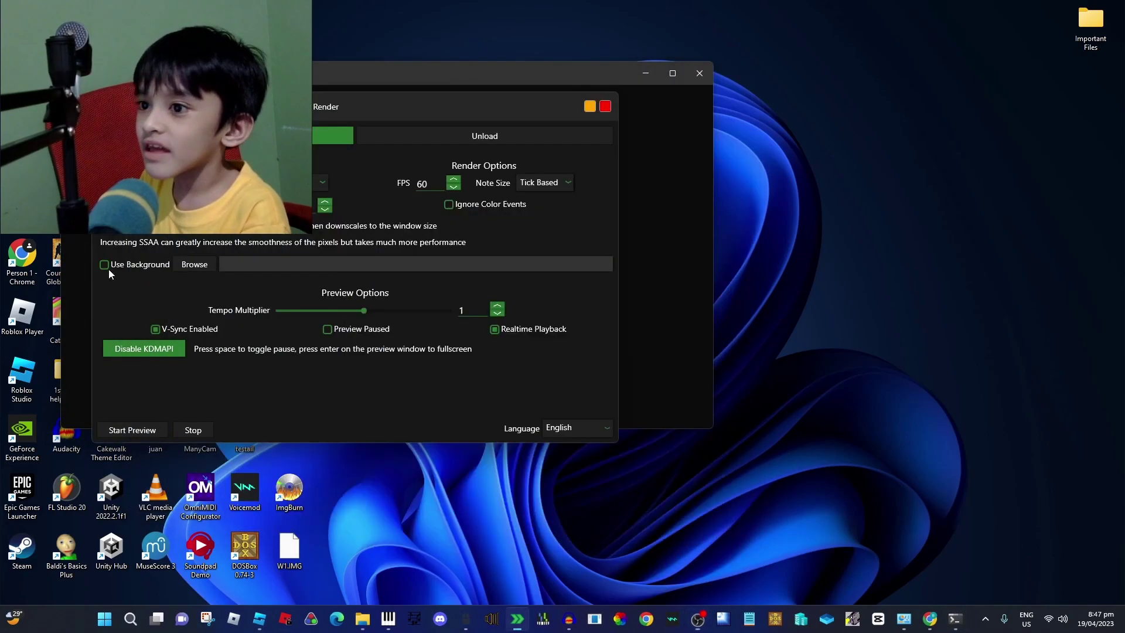
click(155, 243)
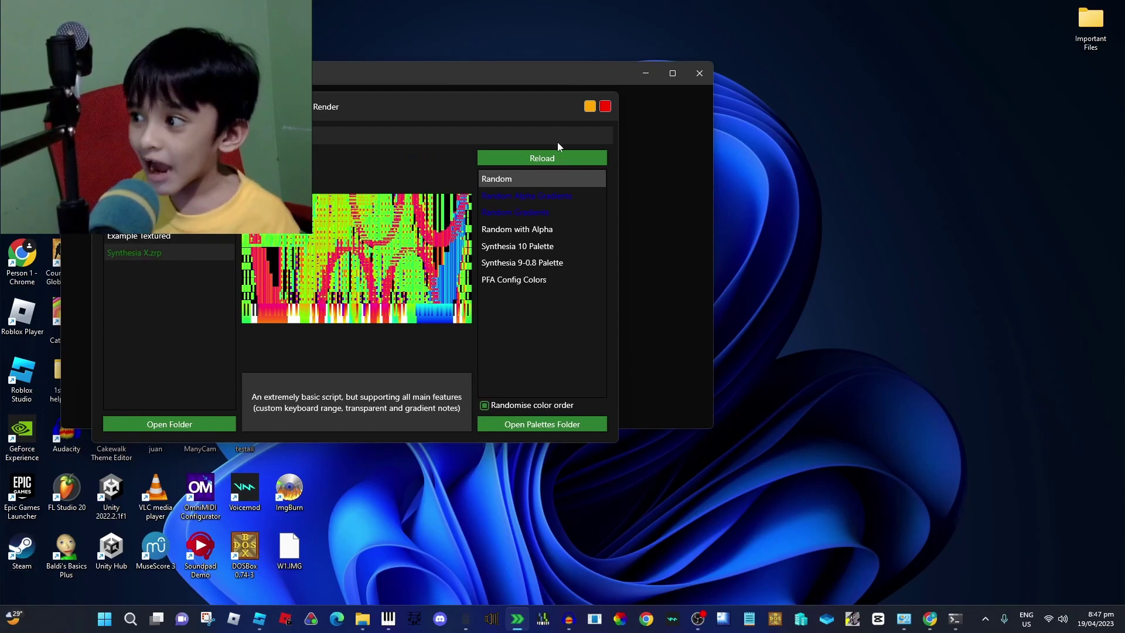
Minimize OBS Studio and the Zenith renderer to return to the plain desktop.
click(697, 626)
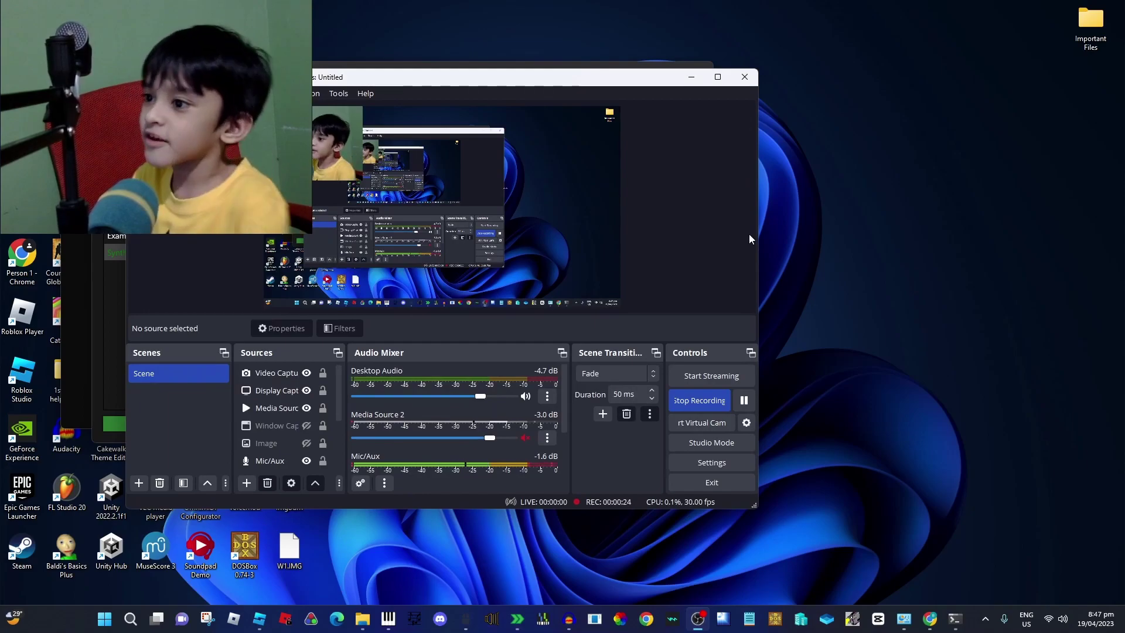
click(628, 100)
click(605, 106)
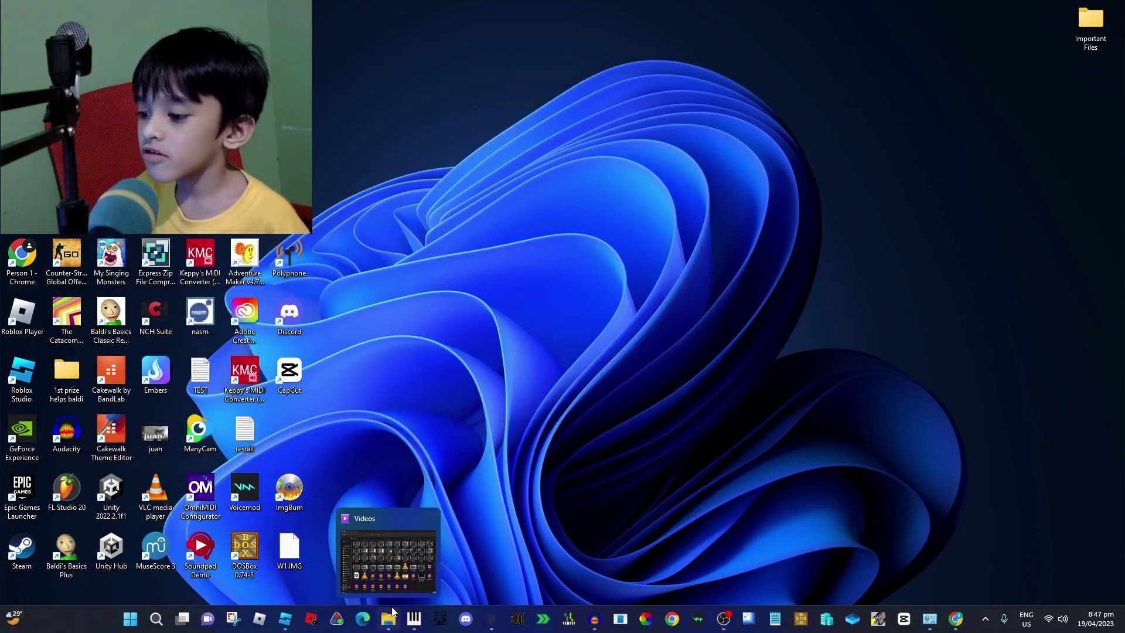
Open File Explorer at the Downloads folder containing Zenithx64 and the Synthesia X installer.
click(392, 611)
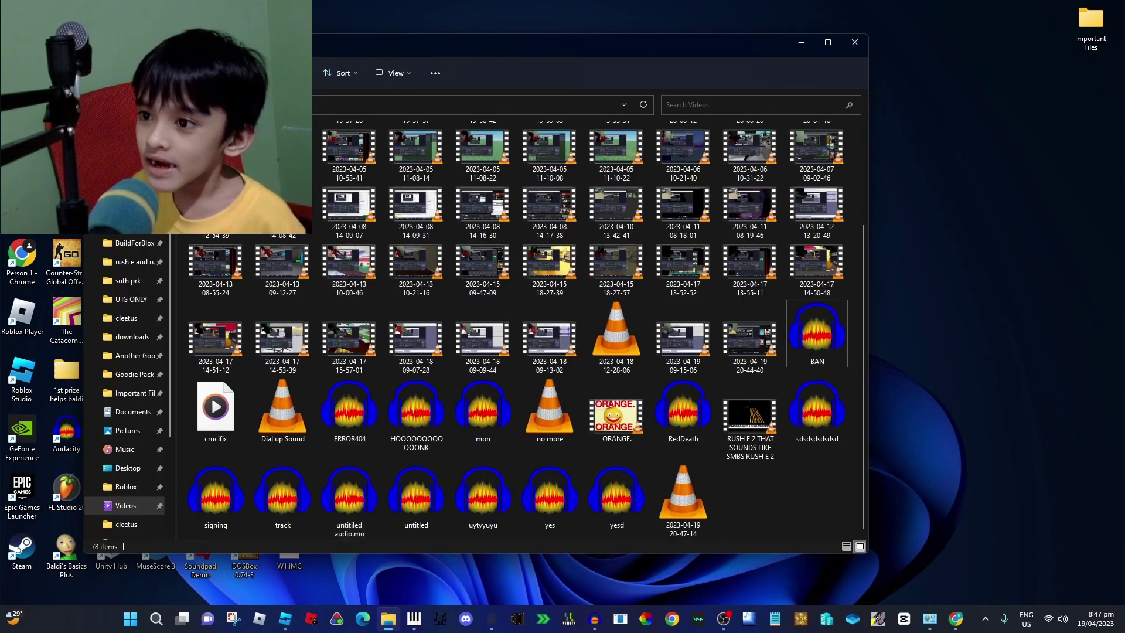
click(129, 224)
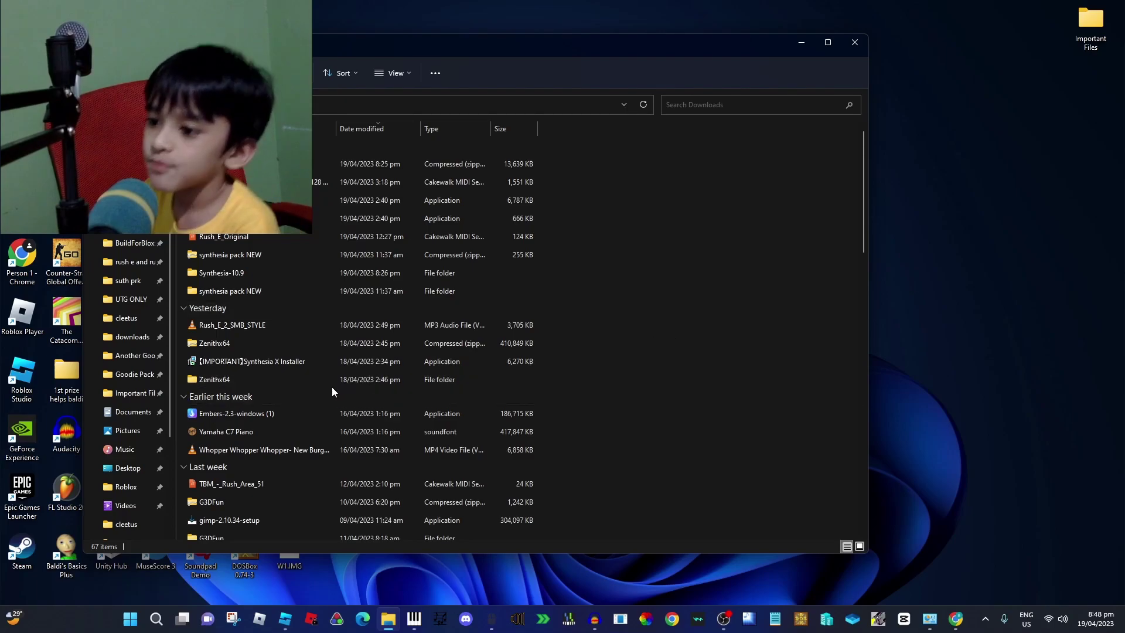
Browse Zenithx64 > Plugins > Assets > Scripted > Resources to find the Synthesia X.zrp pack.
double_click(301, 378)
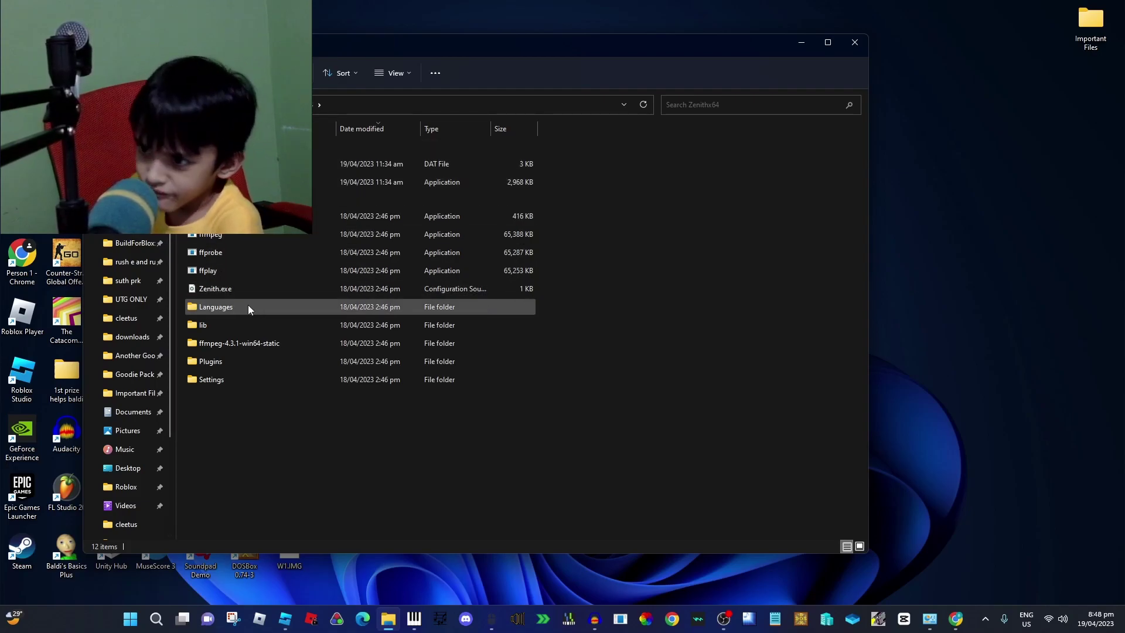
click(235, 348)
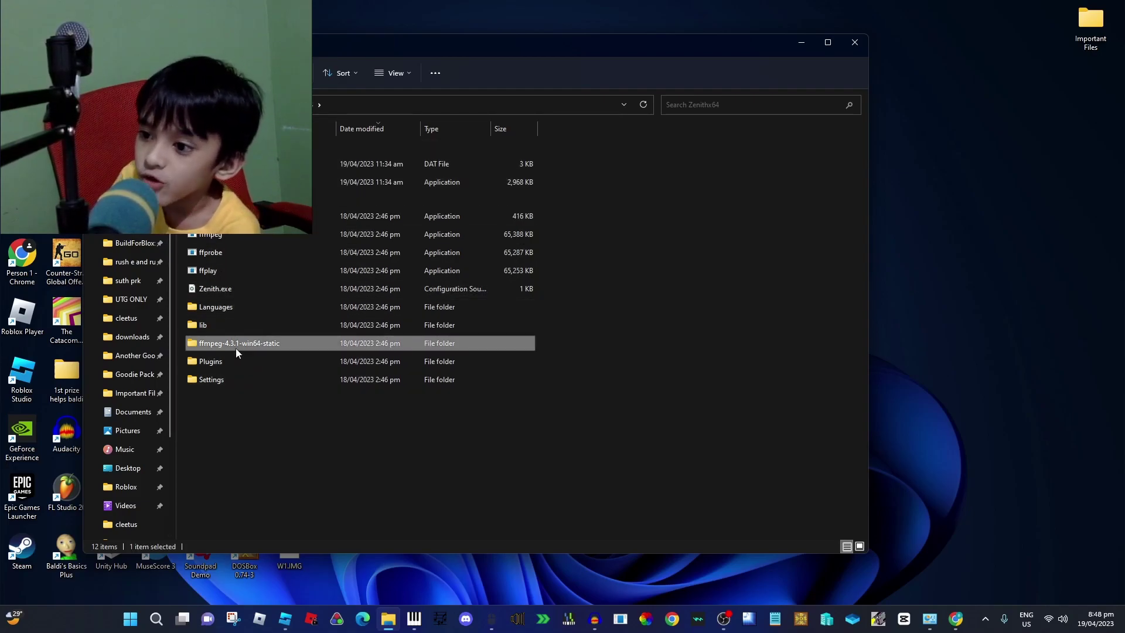
double_click(241, 359)
double_click(244, 290)
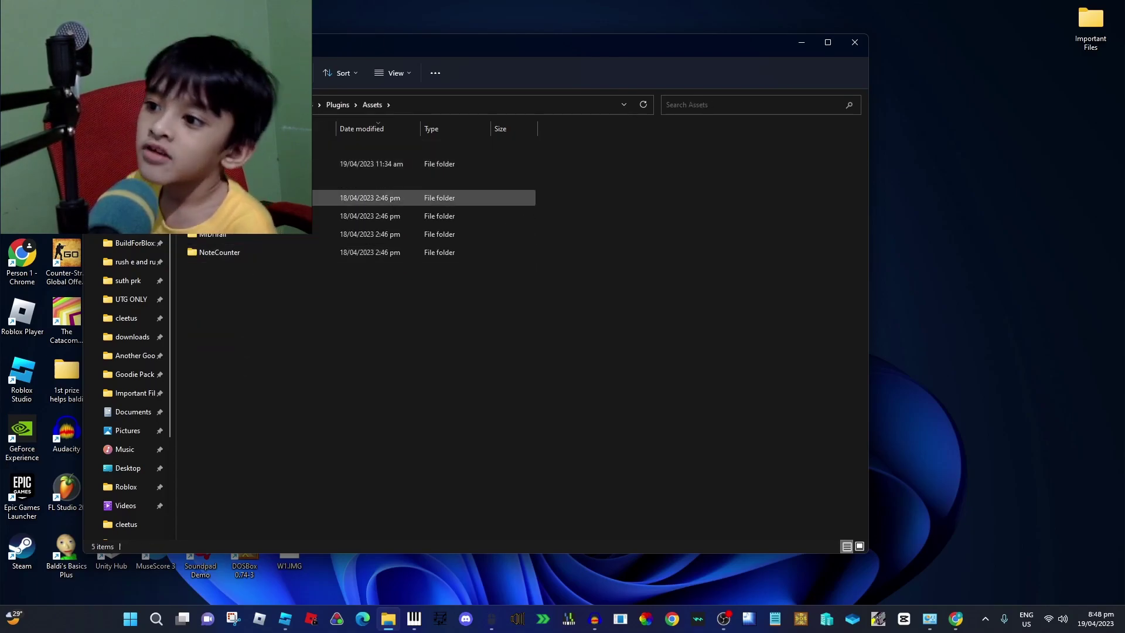
double_click(240, 197)
double_click(240, 164)
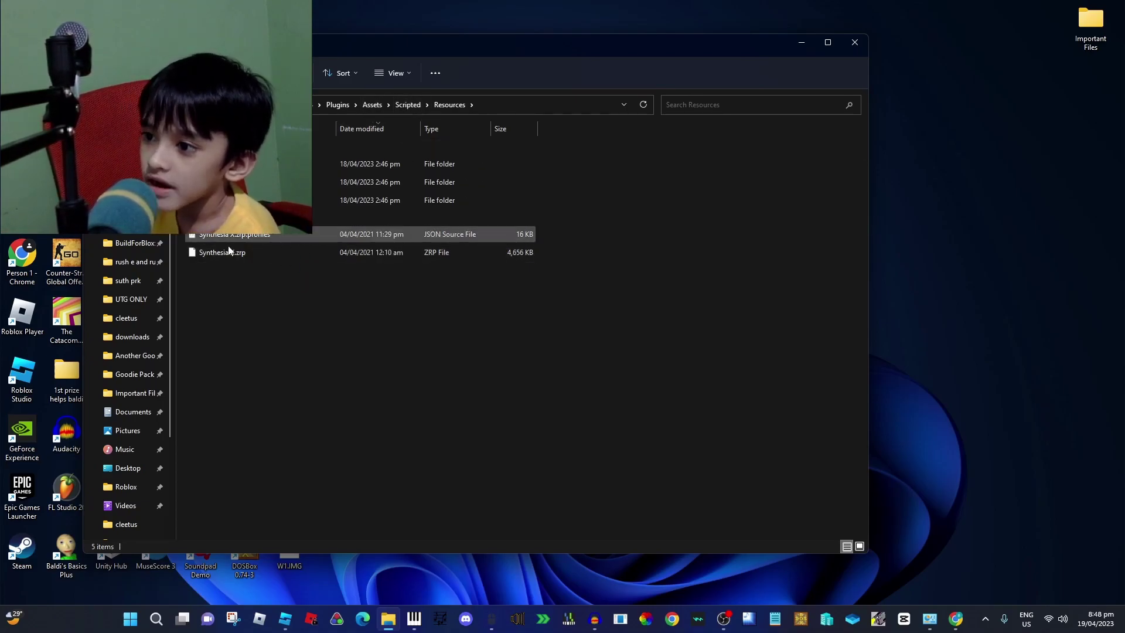
Go back up to Zenithx64 and briefly select the ffmpeg, ffprobe and ffplay programs.
click(405, 106)
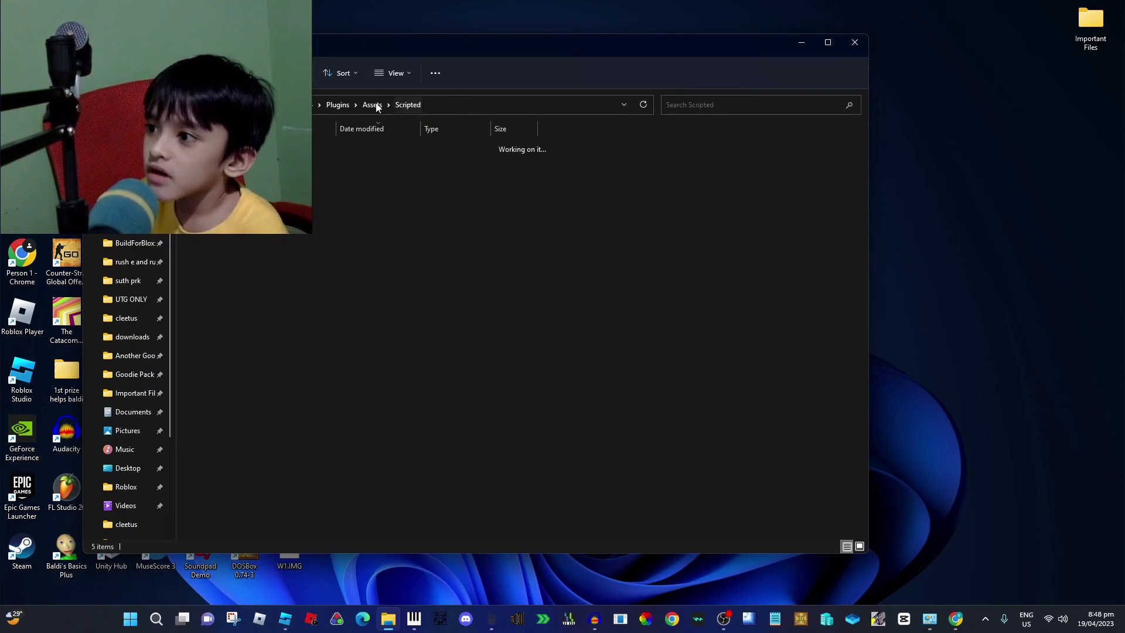
click(371, 104)
click(338, 105)
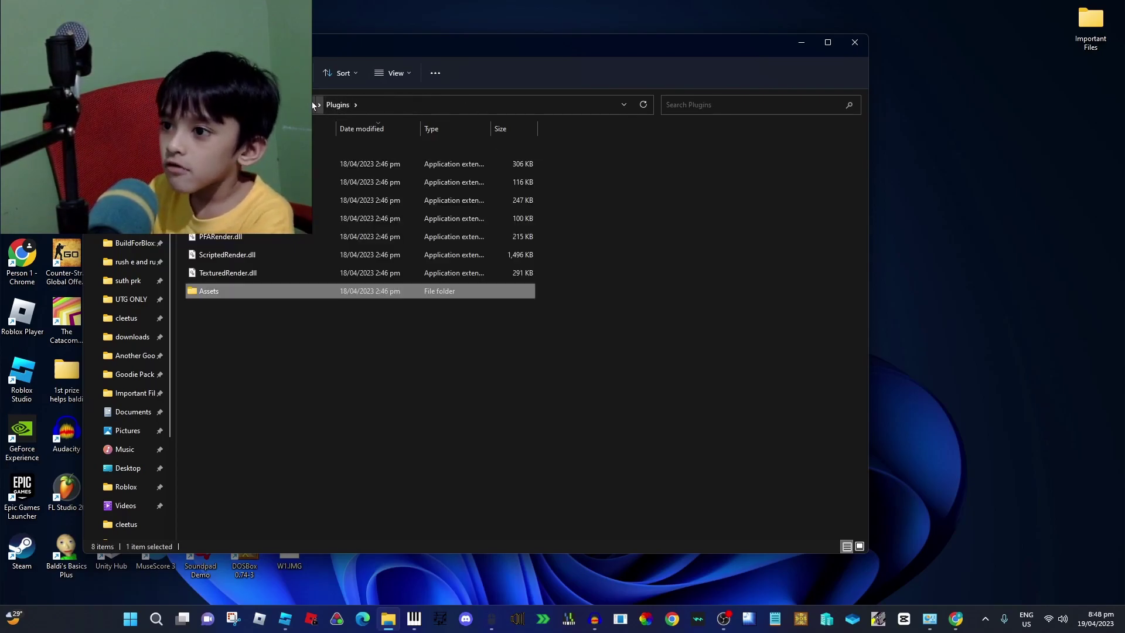
click(314, 105)
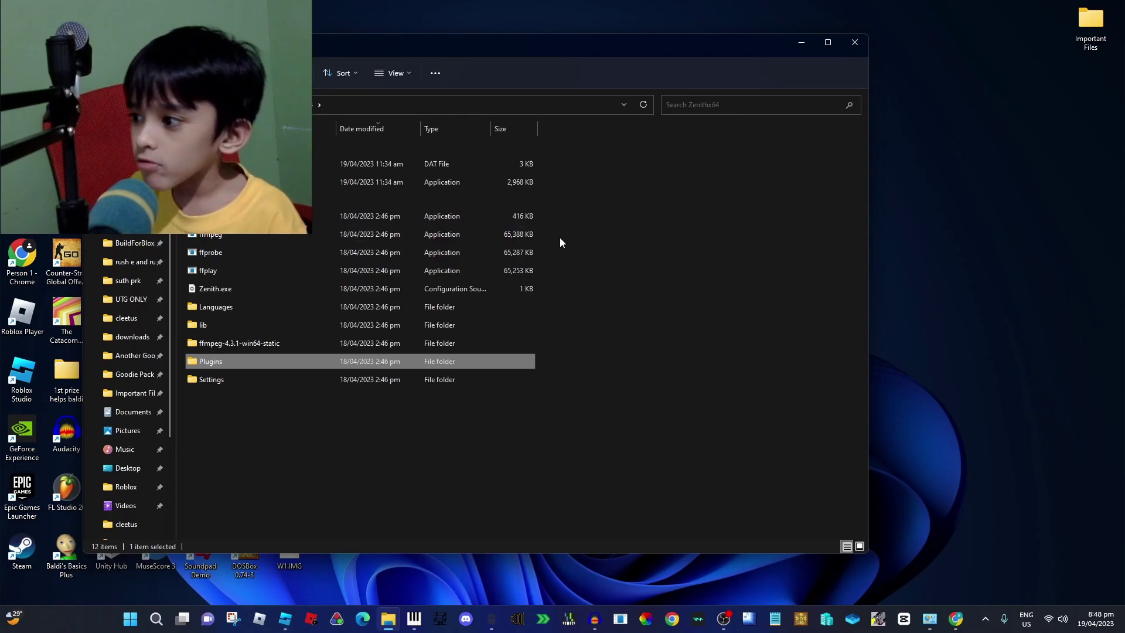
drag(560, 236, 275, 269)
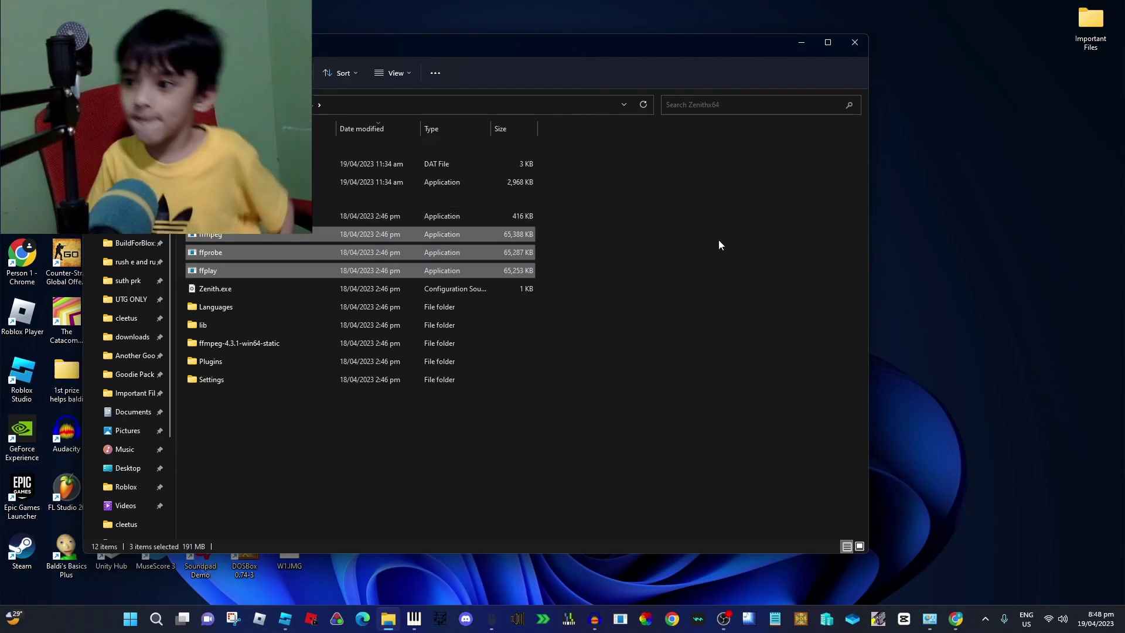
click(676, 307)
Hide OBS, return File Explorer to Downloads and minimize it, revealing Zenith's settings.
click(726, 620)
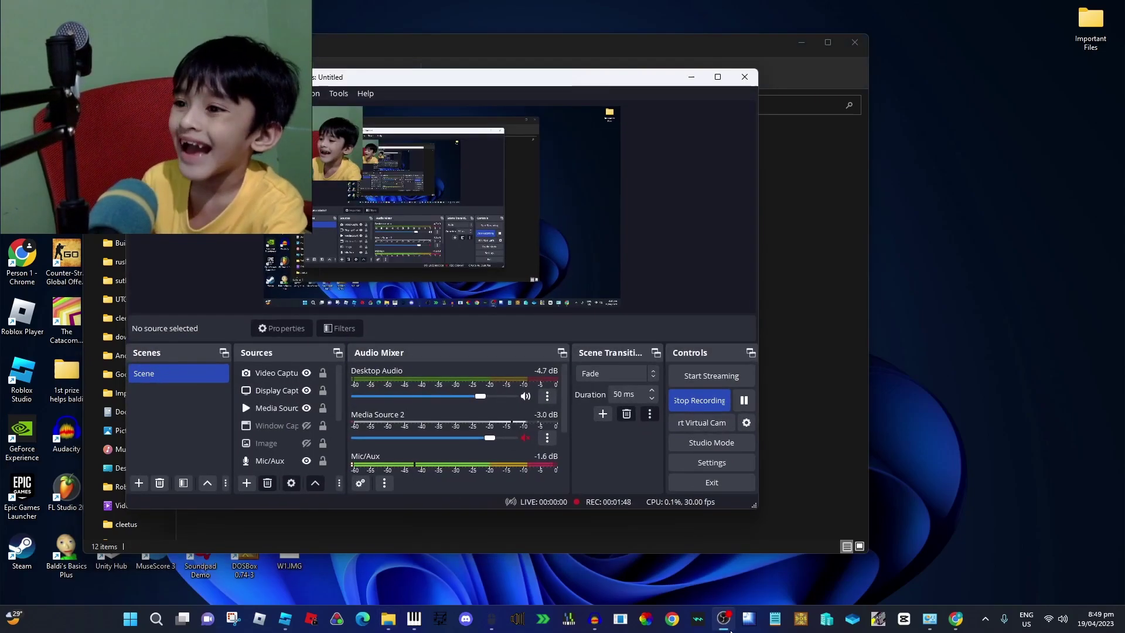
click(725, 620)
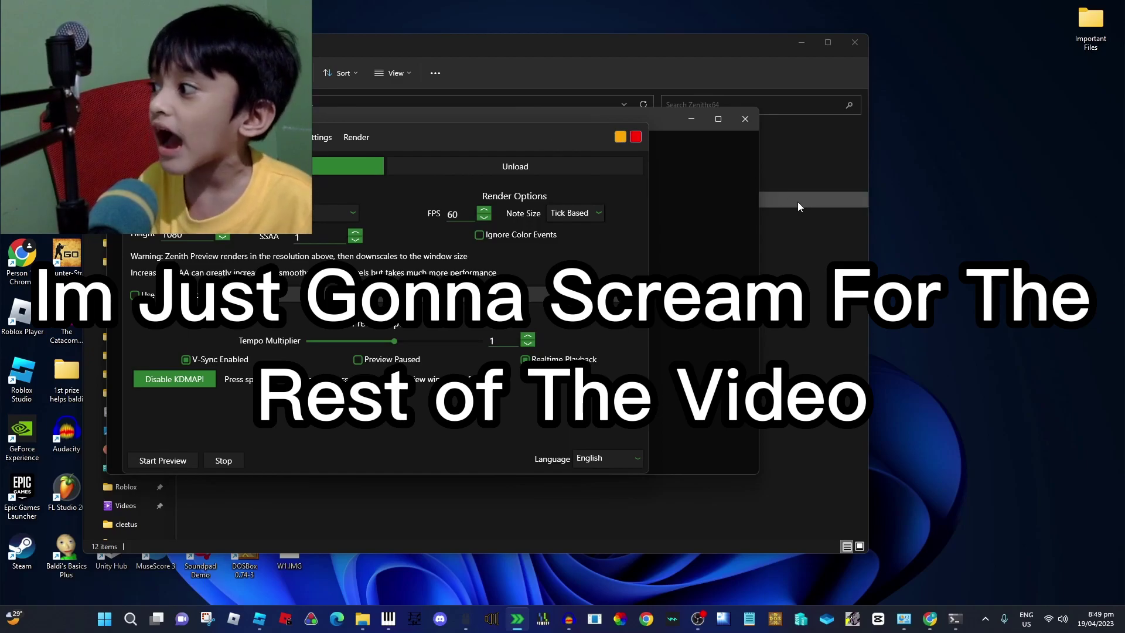
click(760, 41)
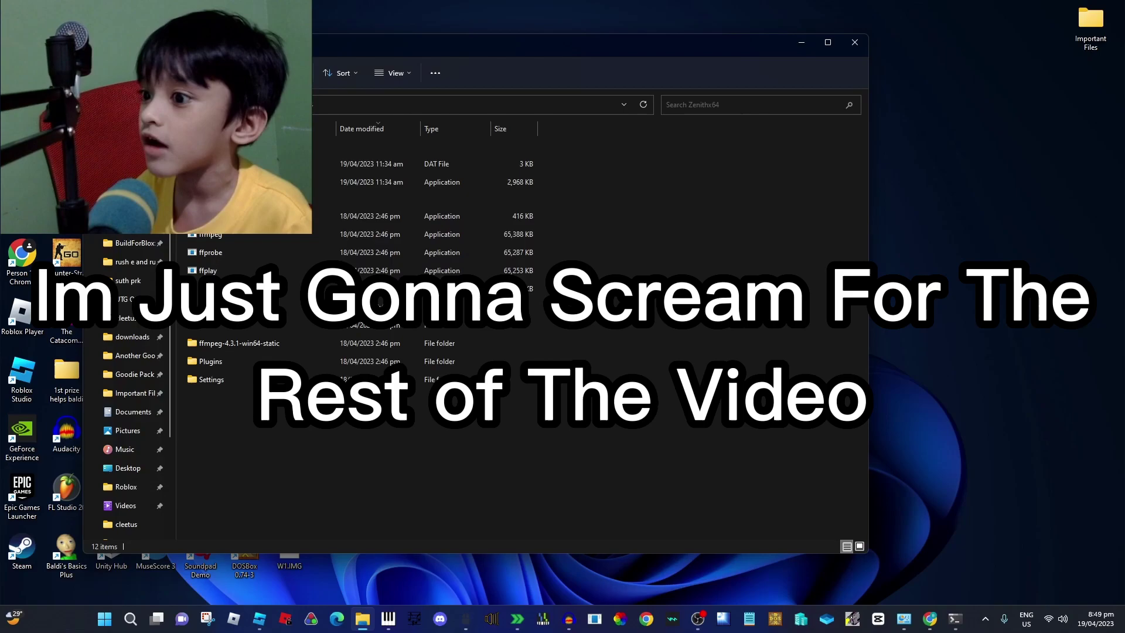
key(alt+Left)
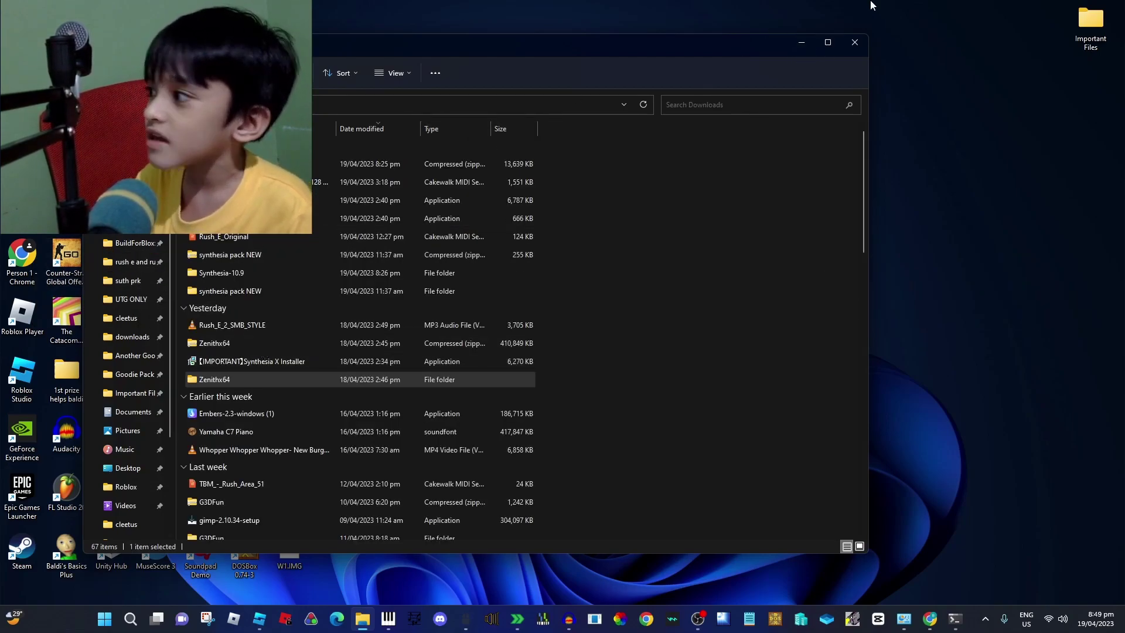
click(809, 43)
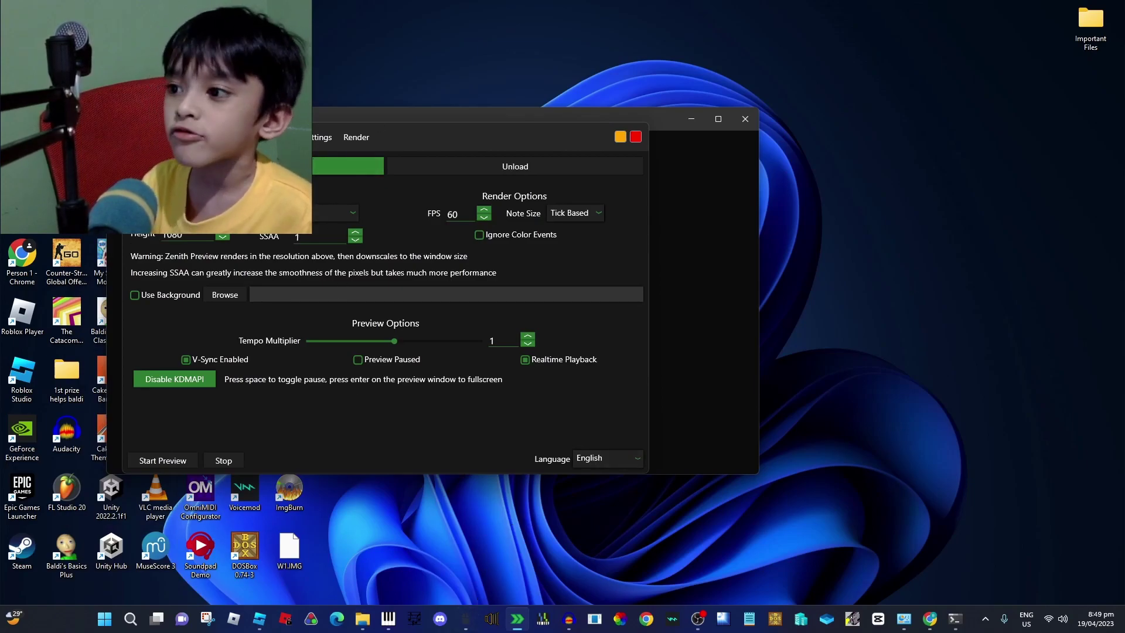
Choose the Scripted module, pick the Synthesia X pack, and show its Synthesia 10 style settings.
click(223, 138)
click(167, 271)
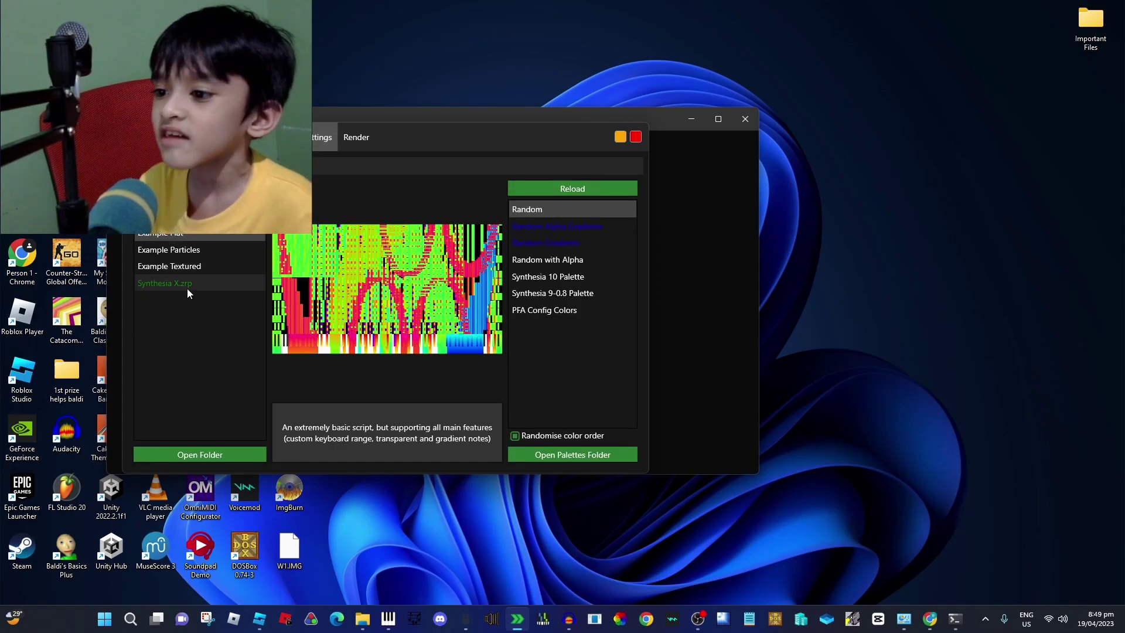
click(175, 287)
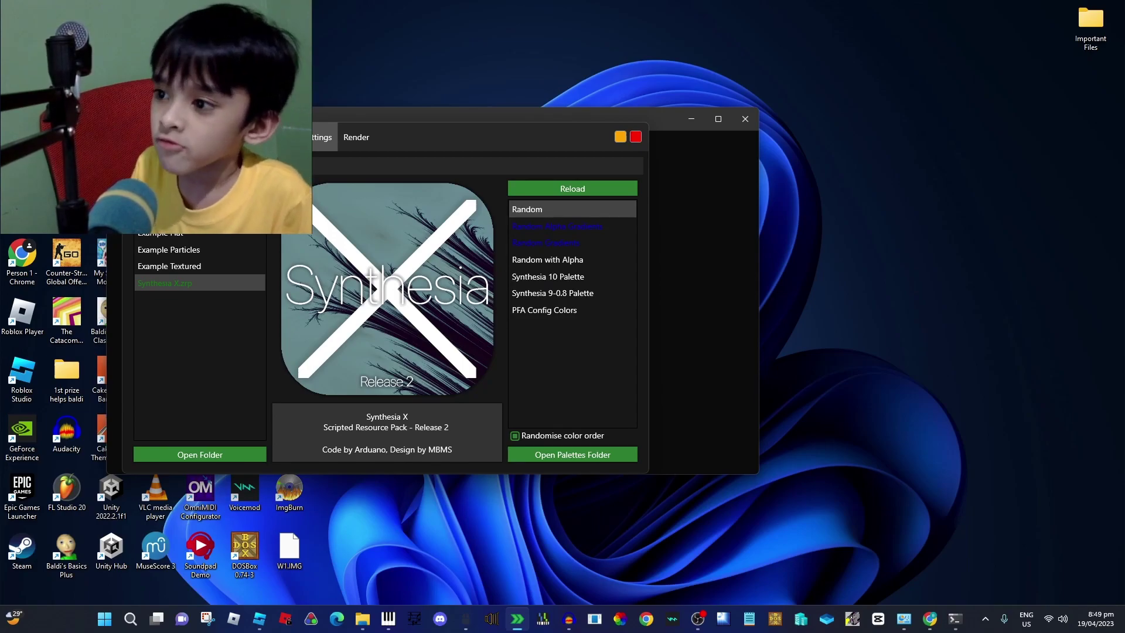
click(305, 137)
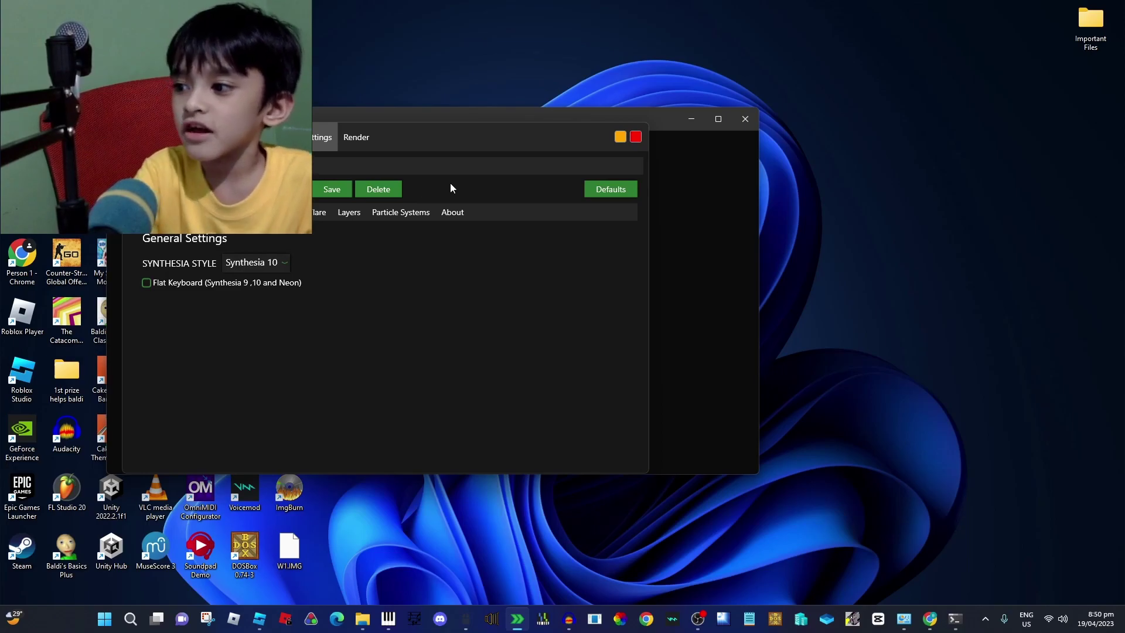
Browse the Keyboard, Background, Sparkle, Key Flare, Layers, Particle Systems and About pages, then return to General.
click(234, 212)
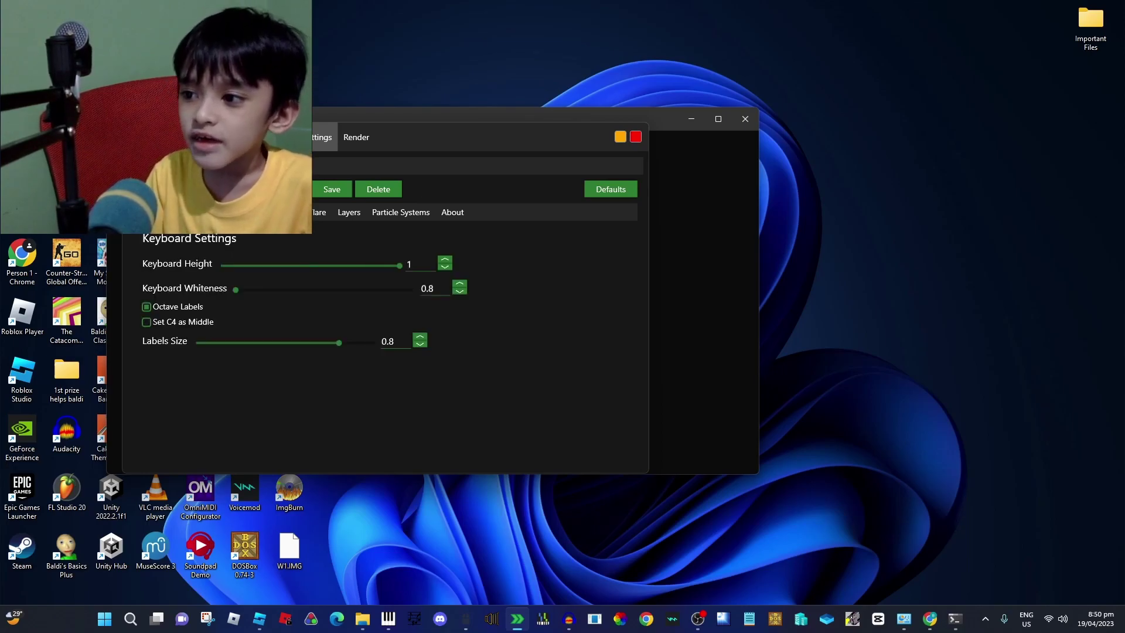
click(275, 212)
click(293, 212)
click(320, 212)
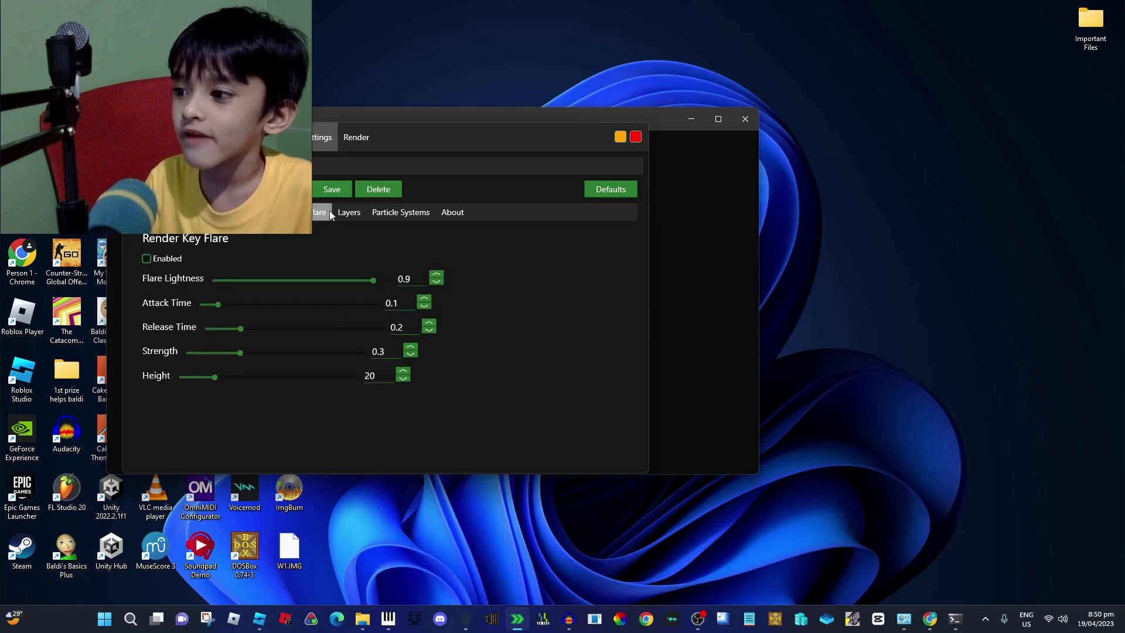
click(349, 212)
click(399, 214)
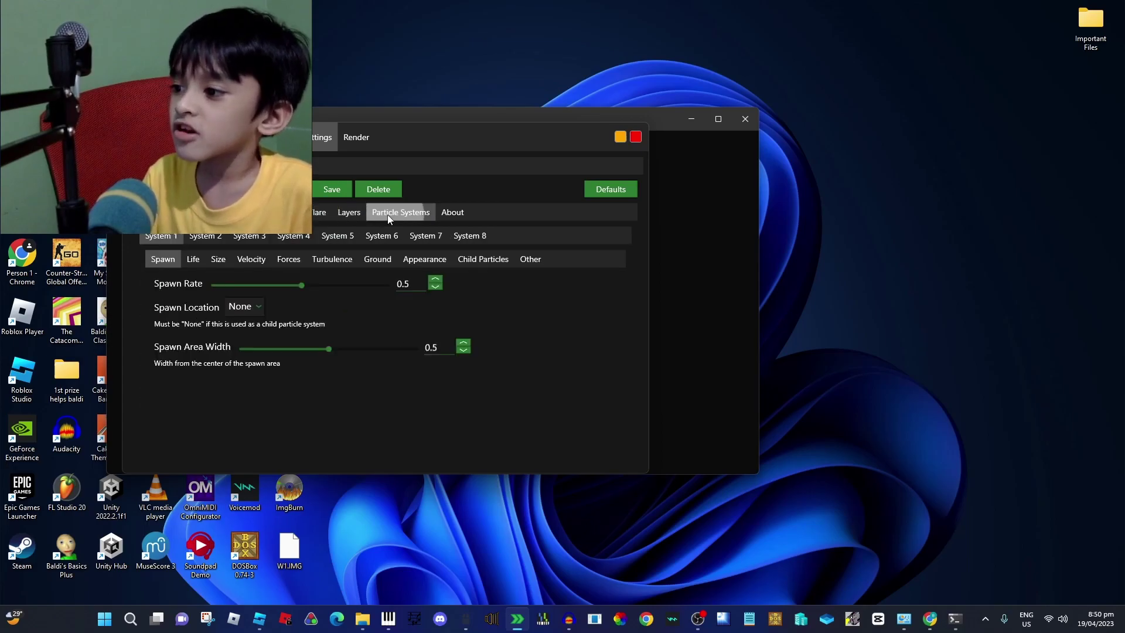
click(452, 212)
click(193, 212)
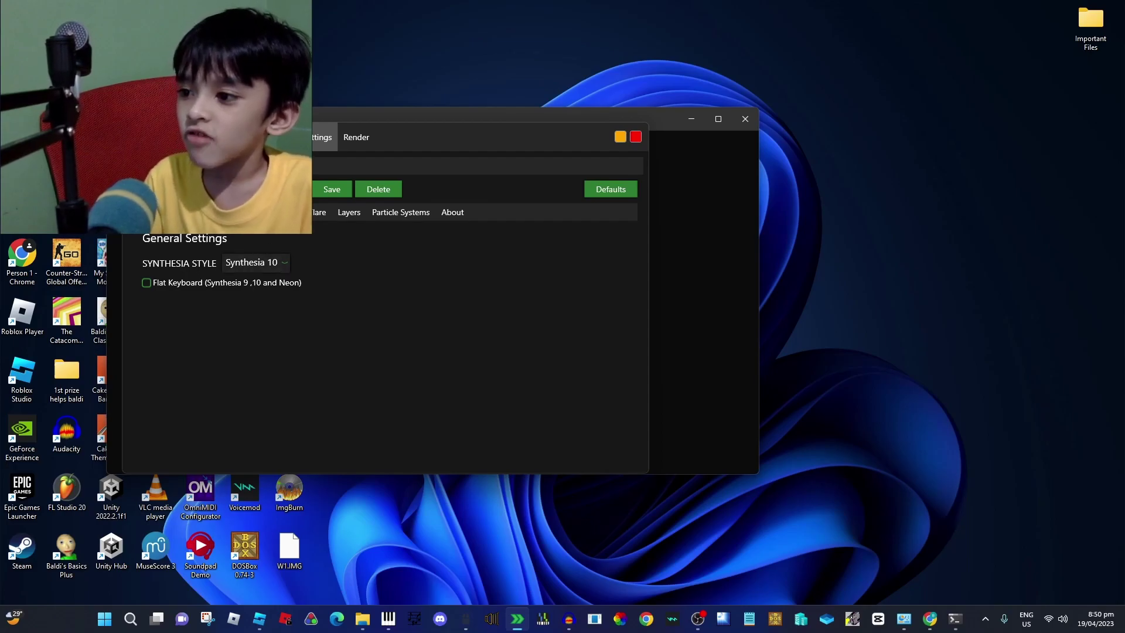
click(193, 137)
click(147, 137)
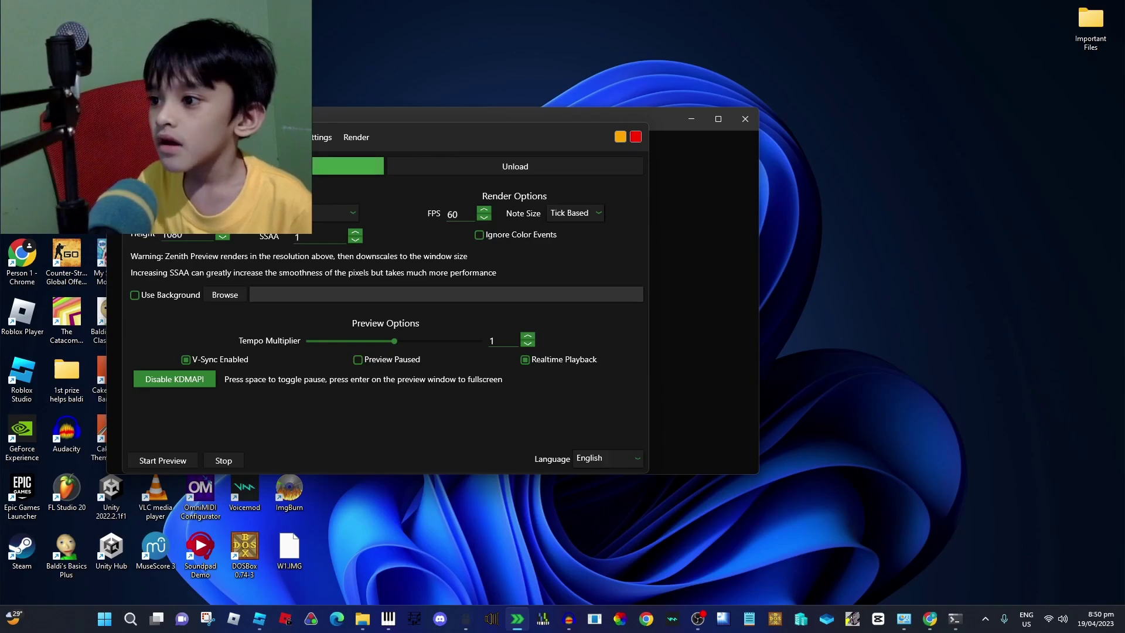
Load a .mid file, then check the Settings and Render tabs before returning to General.
click(348, 166)
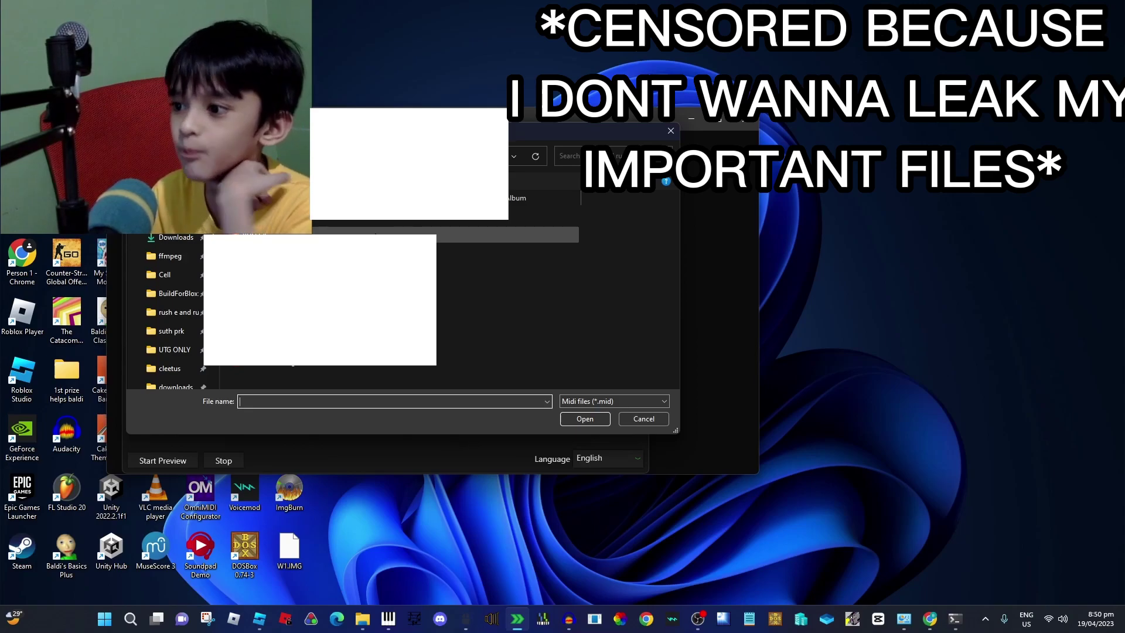
double_click(375, 233)
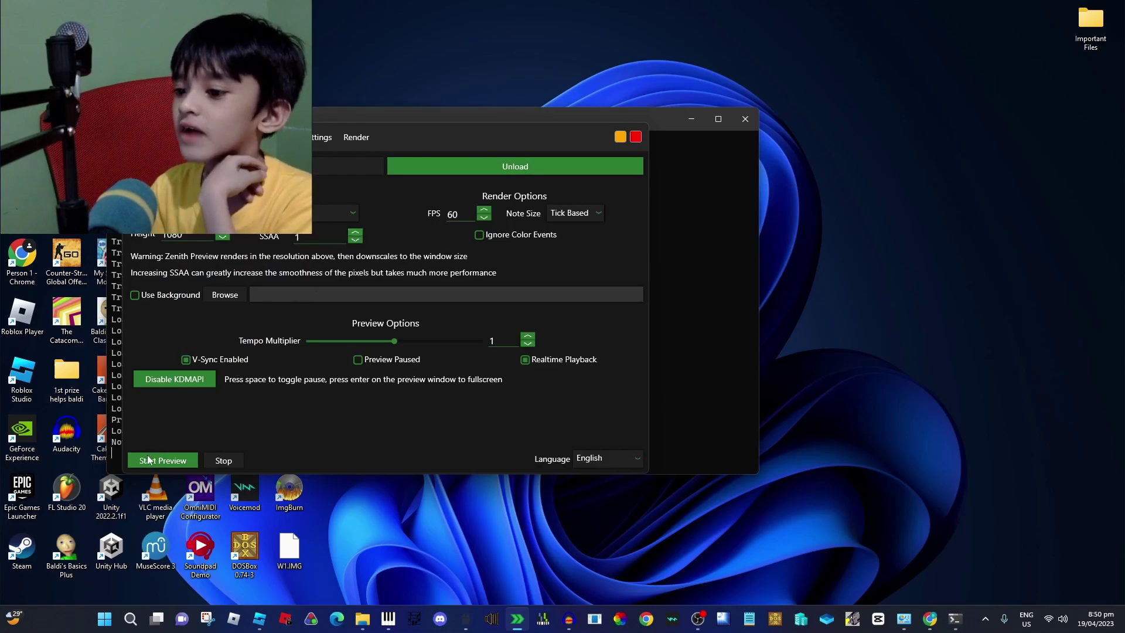
click(326, 141)
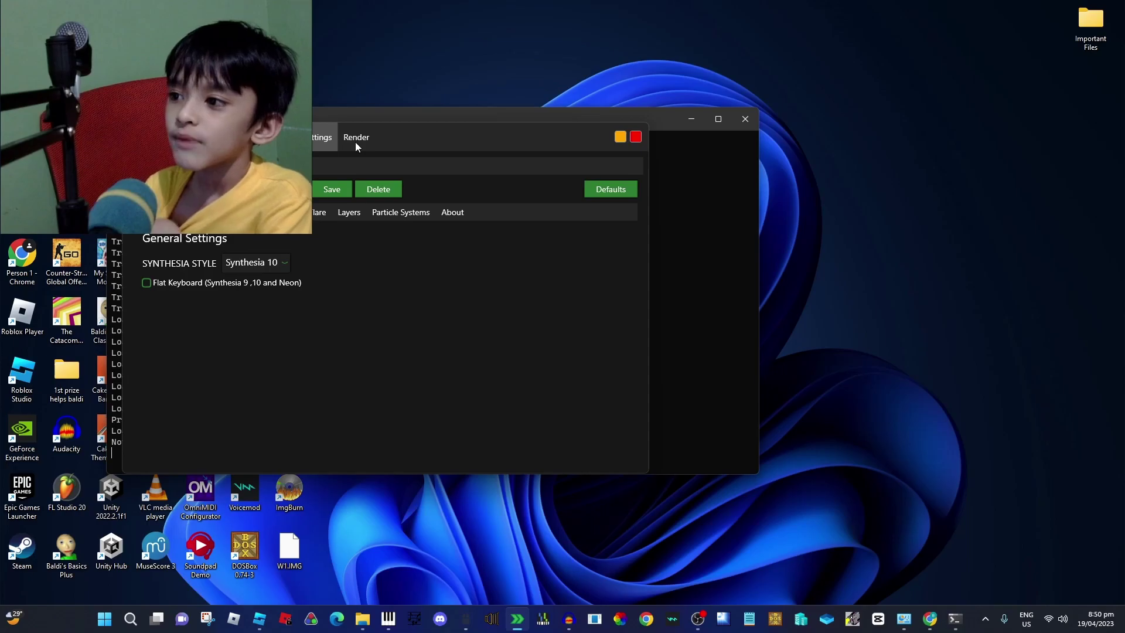
click(355, 140)
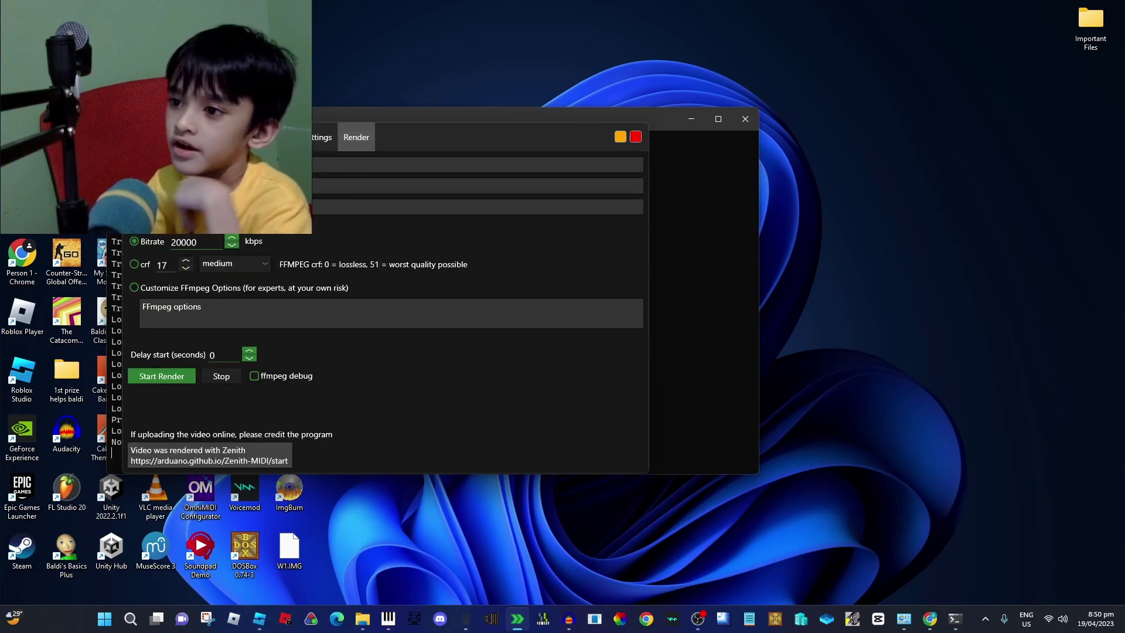
click(217, 137)
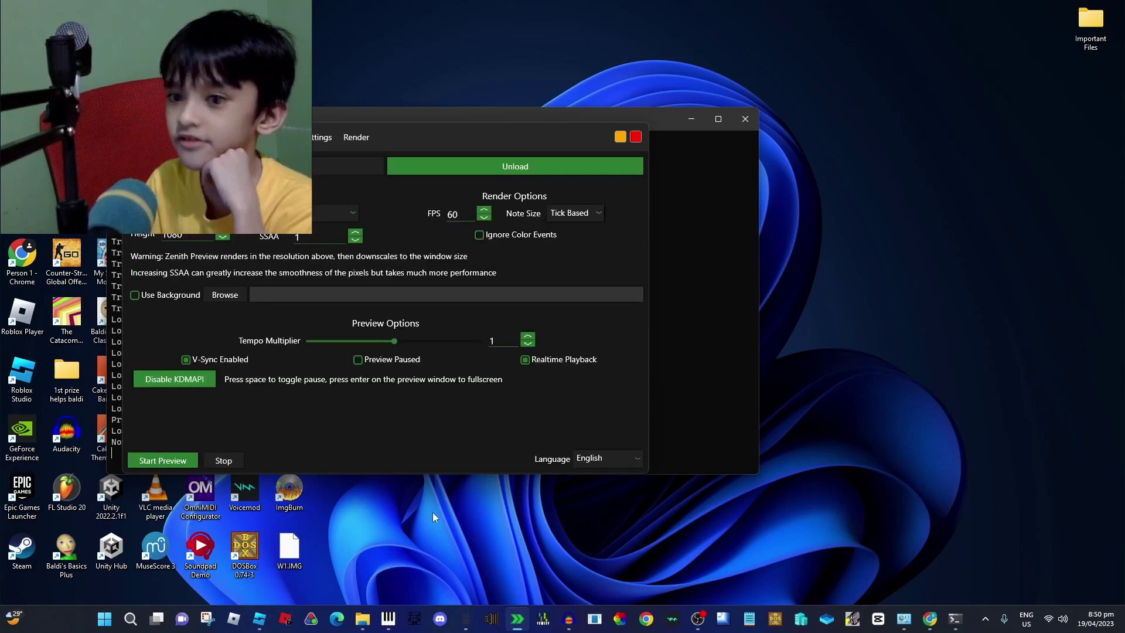
Minimize OBS Studio and start the preview of the loaded MIDI.
click(696, 619)
click(696, 619)
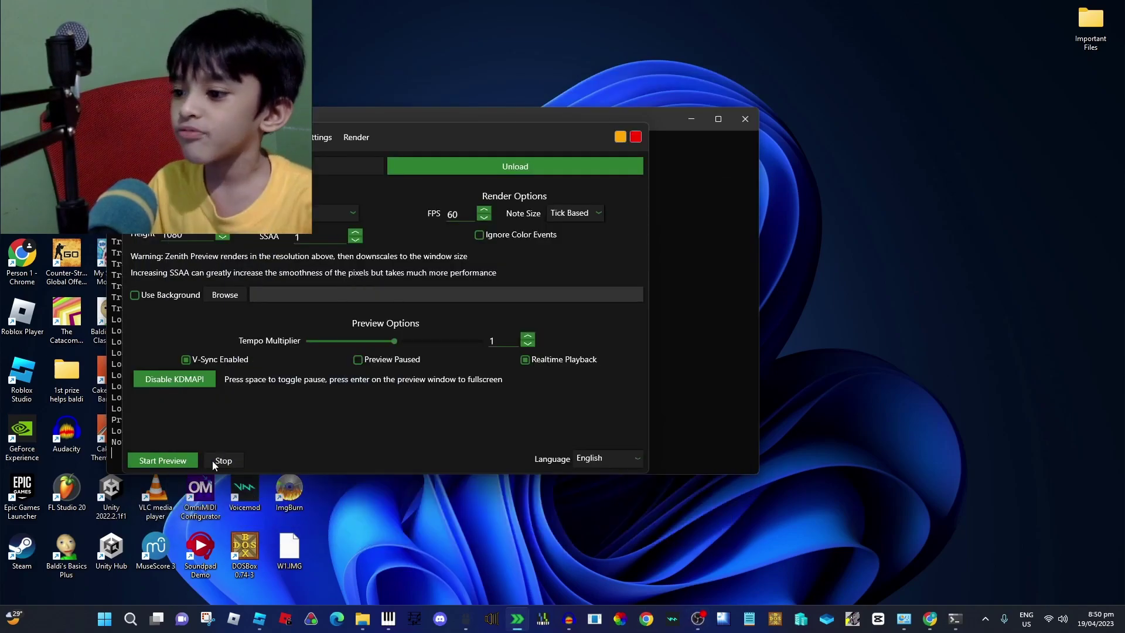
click(163, 457)
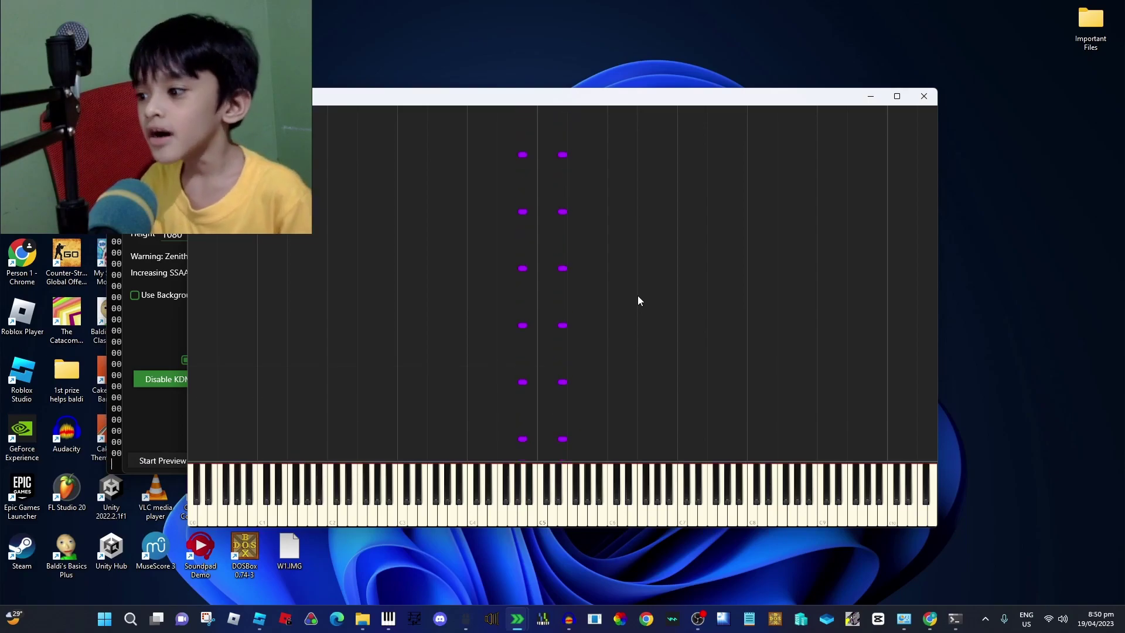
Toggle OBS Studio from the taskbar while the purple notes play, finishing with OBS in front.
click(697, 618)
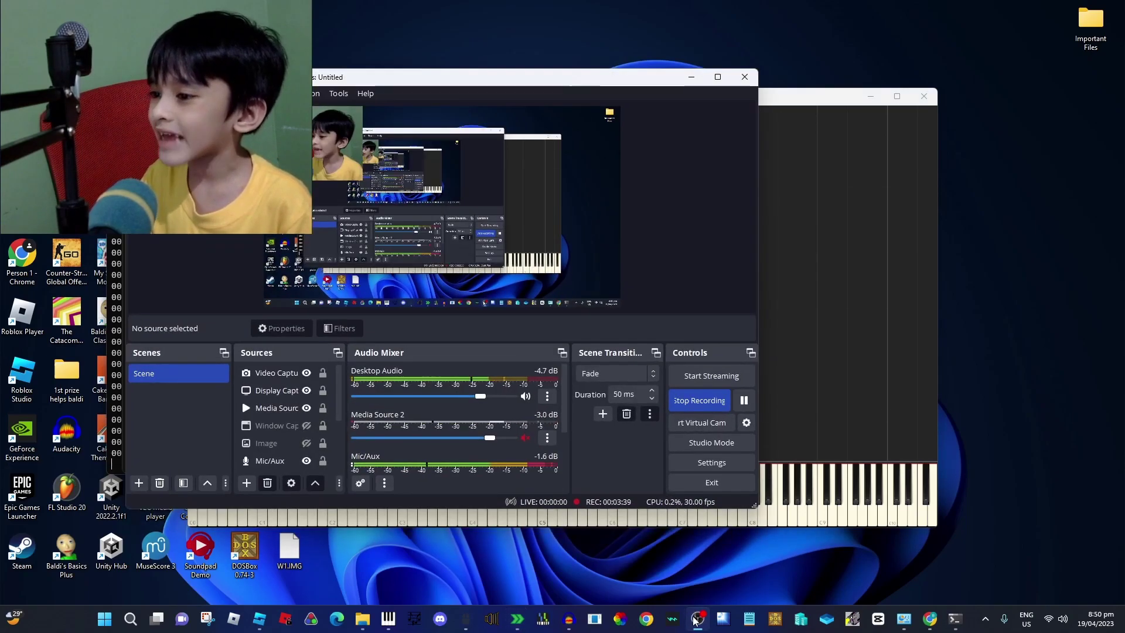
click(697, 618)
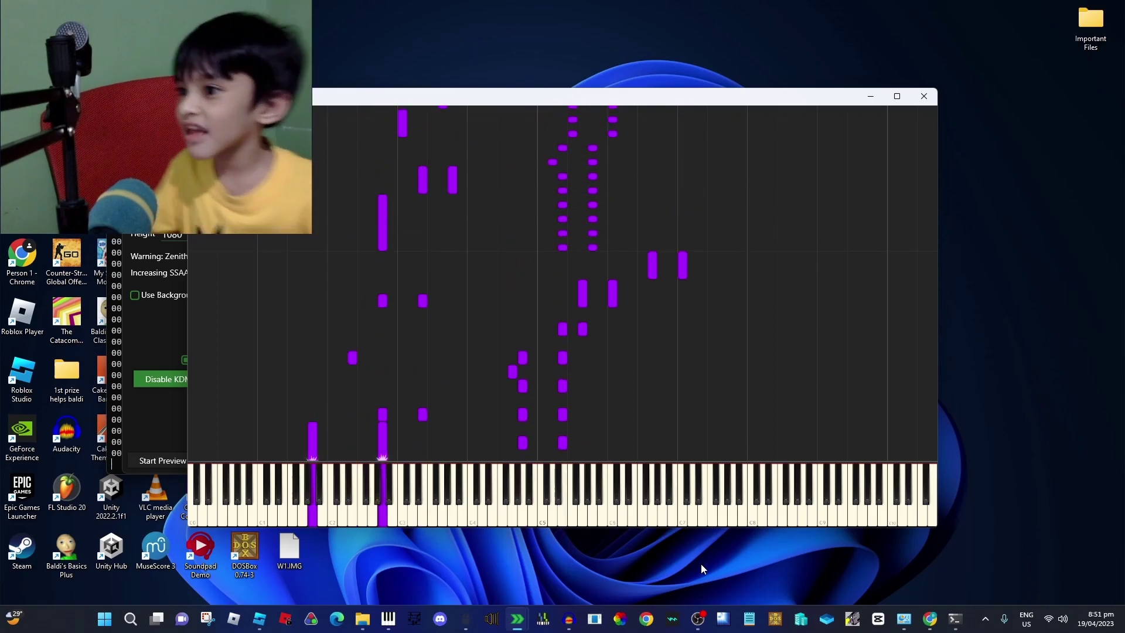
click(706, 623)
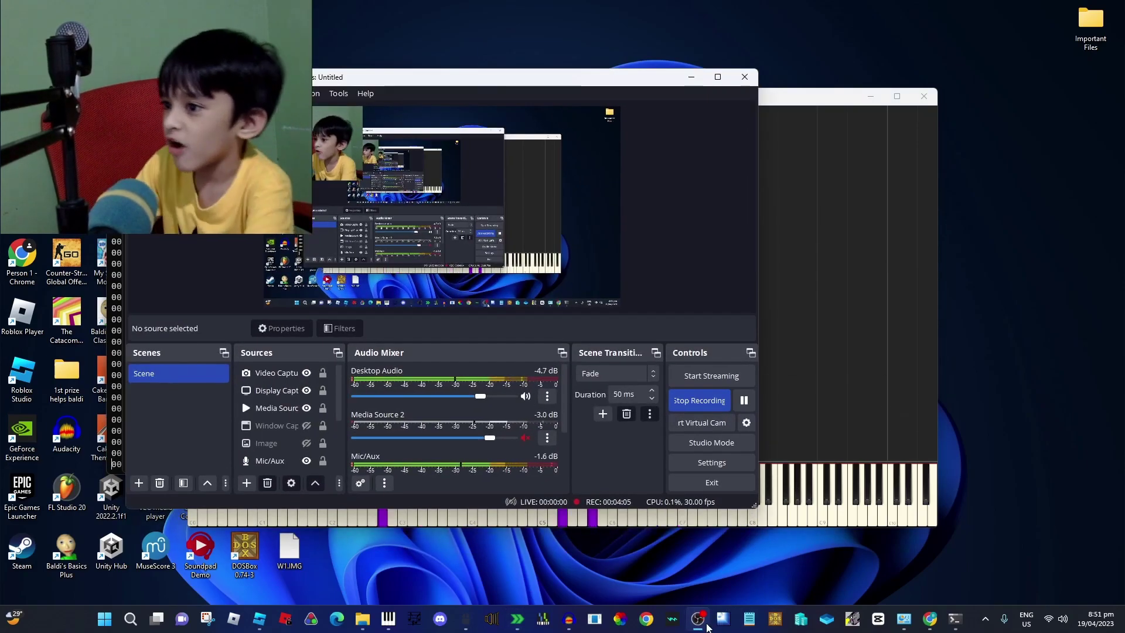
click(706, 624)
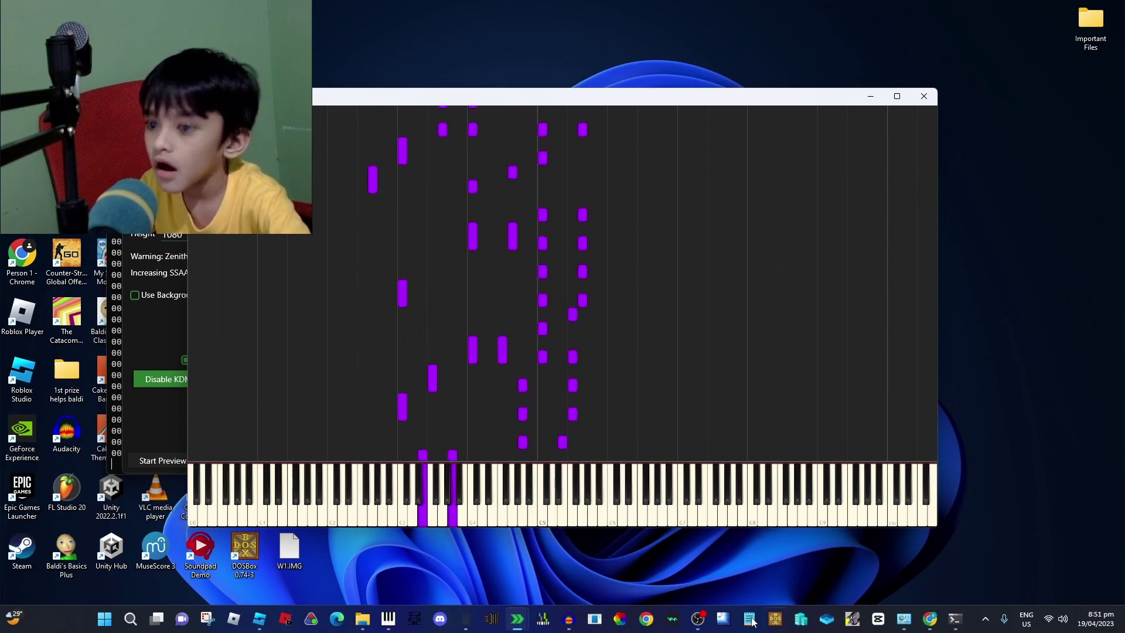
click(706, 622)
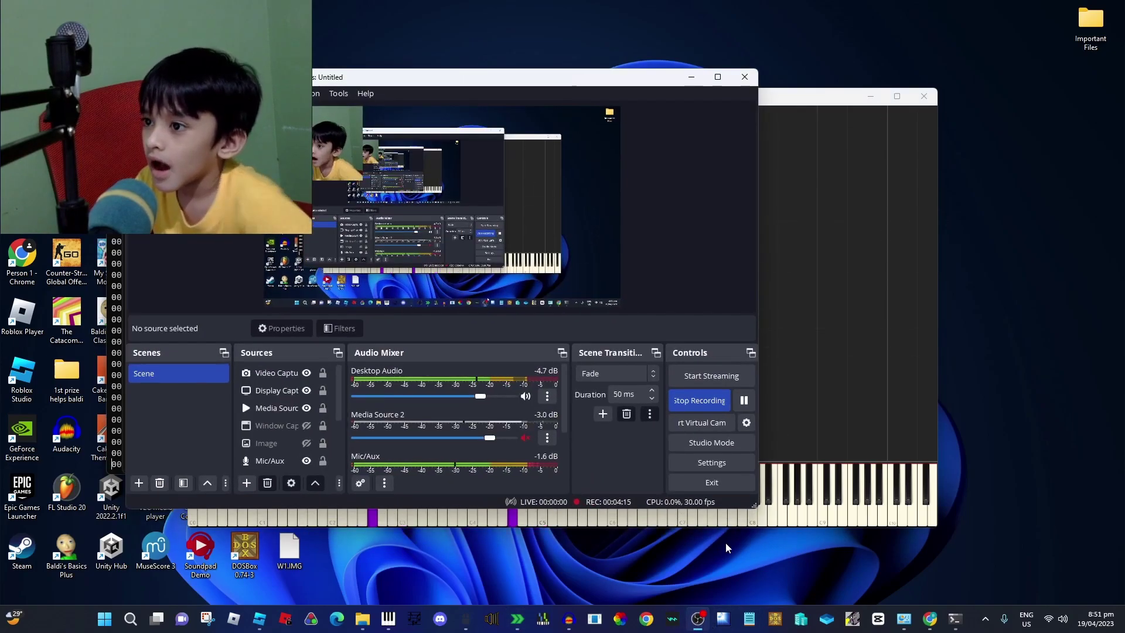
Bring the preview forward, switch briefly to OBS, then return the playing preview to the front.
click(827, 99)
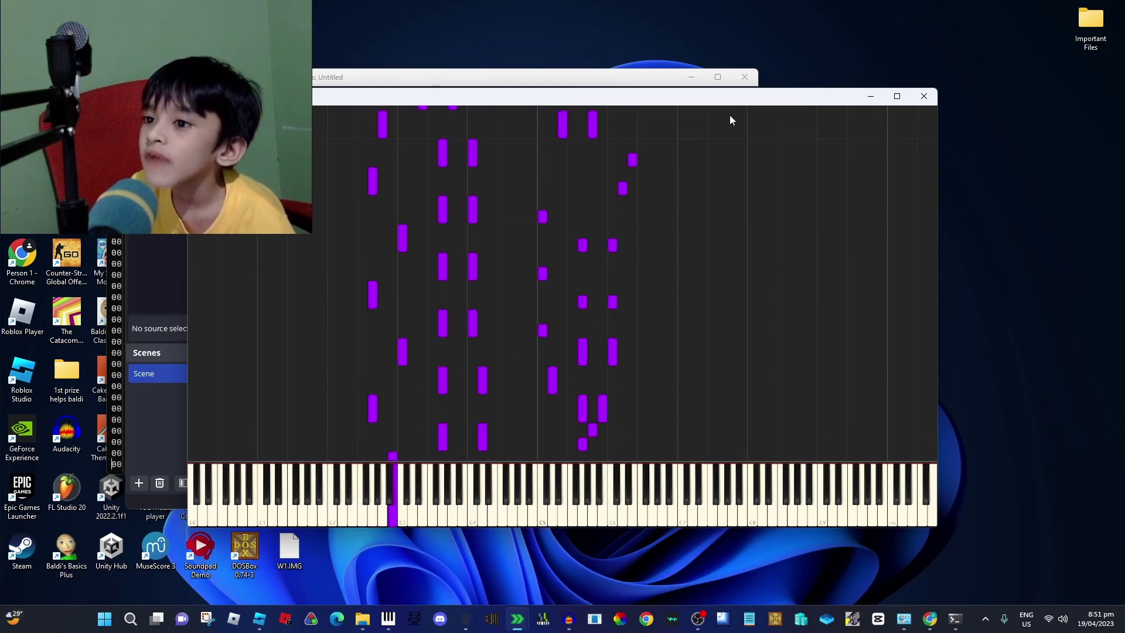
click(700, 621)
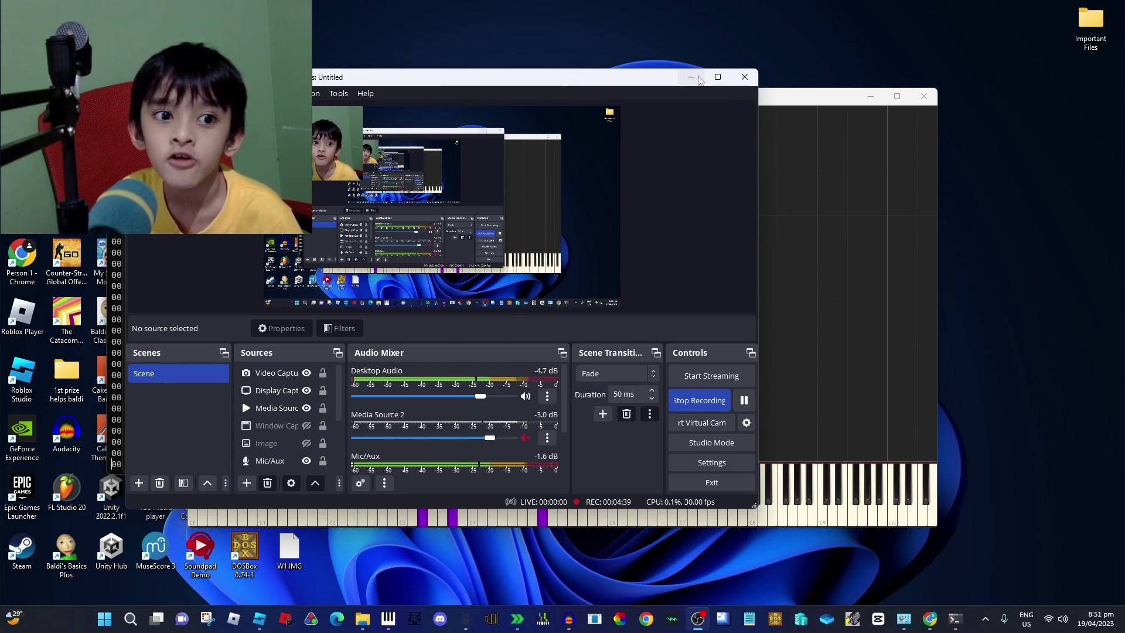
click(790, 98)
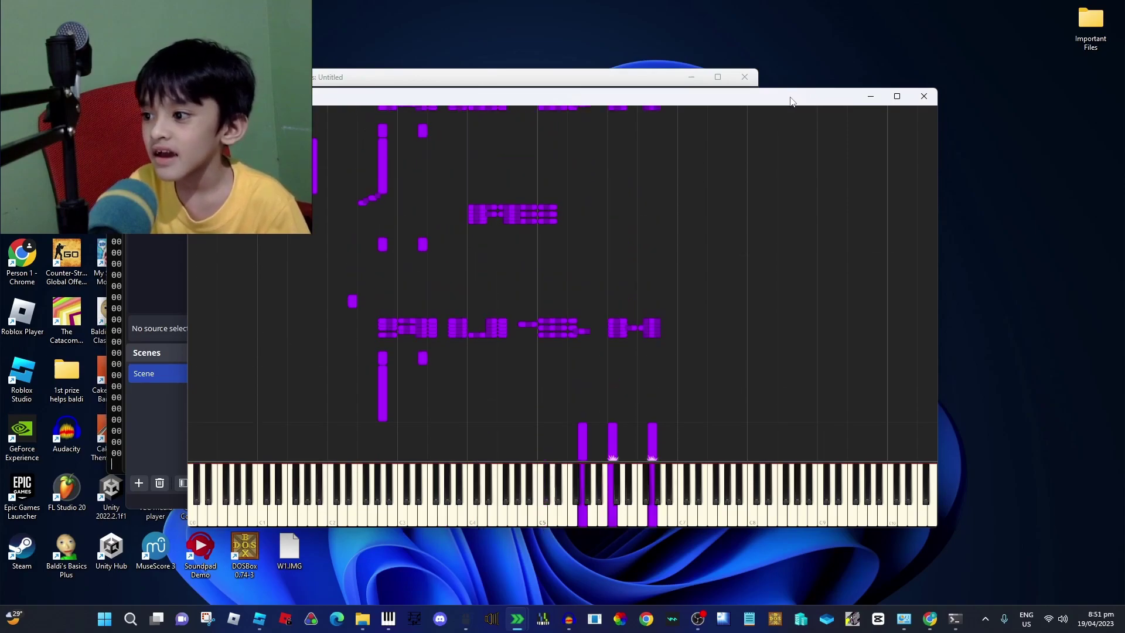